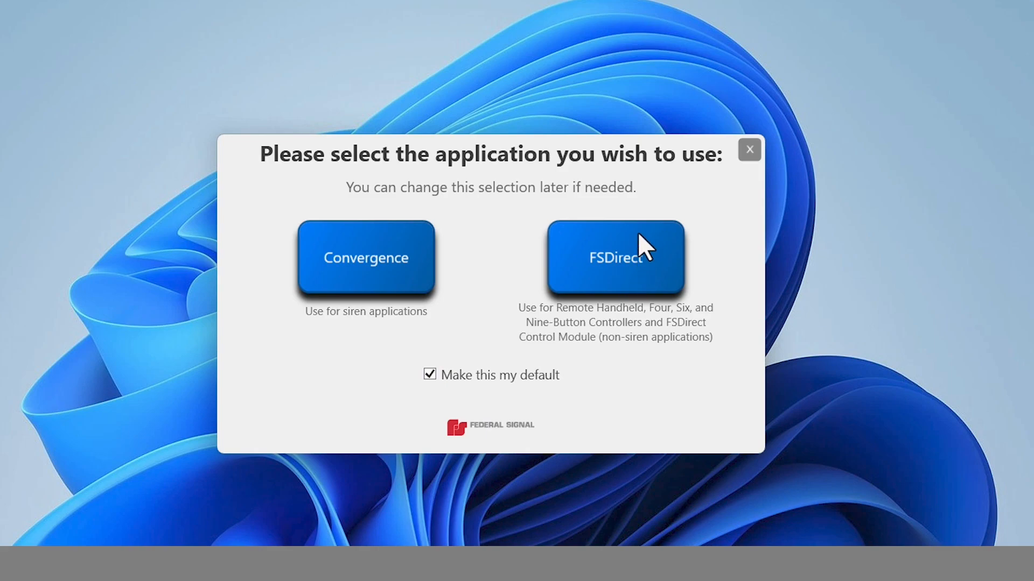
Open FSDirect and start a Standalone Lightbar Controller configuration with the 6 Button keypad.
click(639, 234)
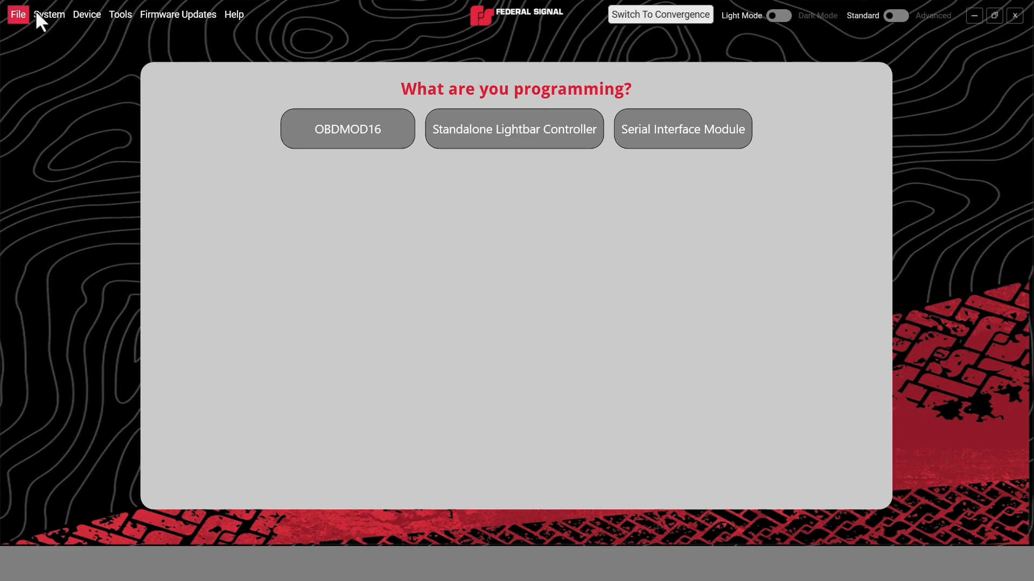
click(495, 146)
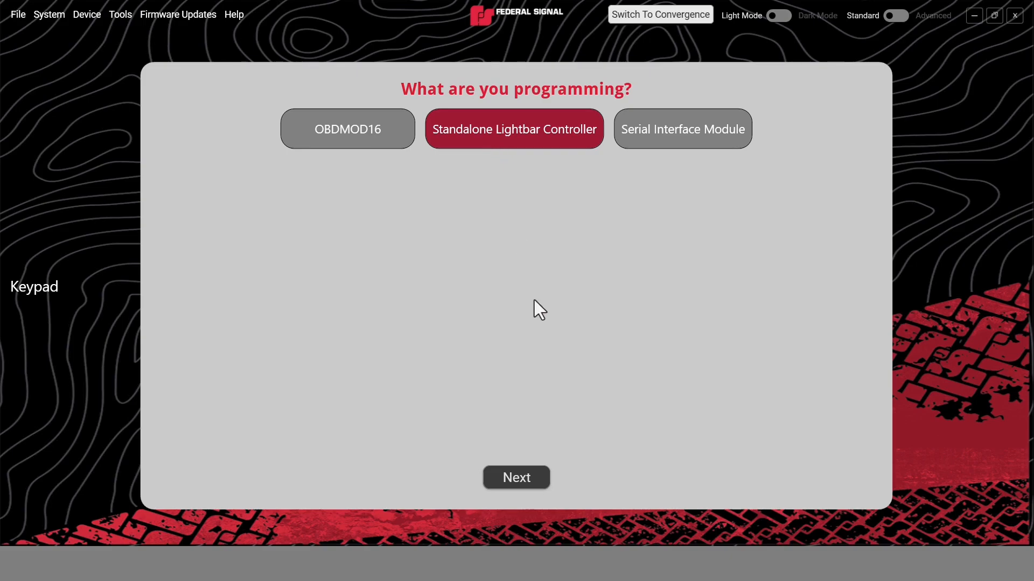
click(516, 474)
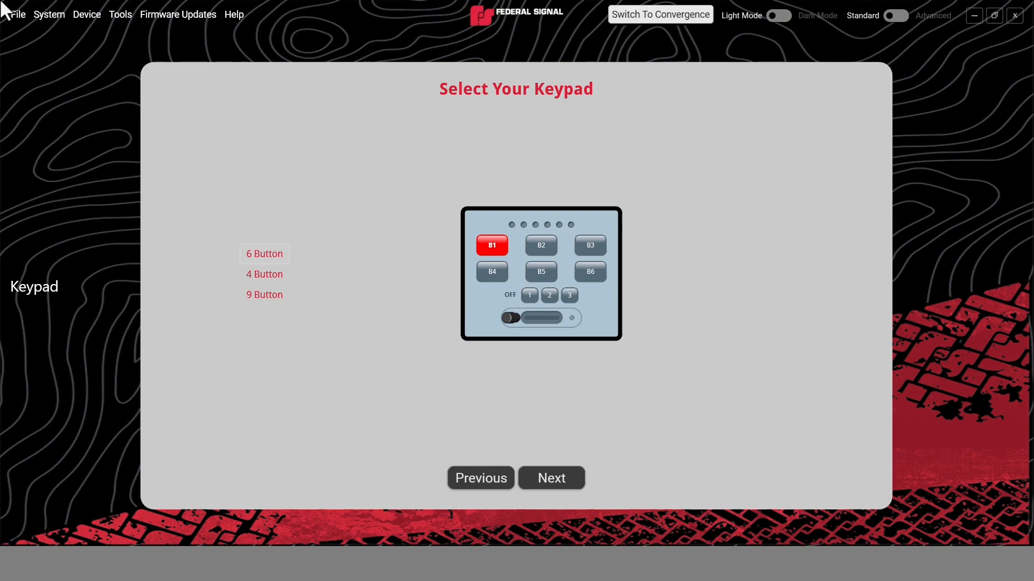
click(279, 253)
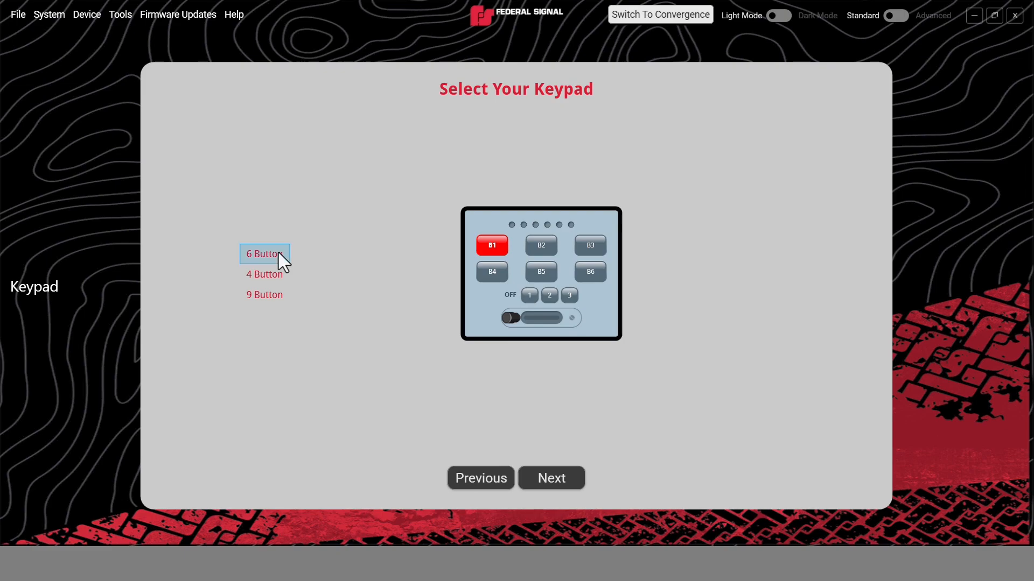
click(559, 474)
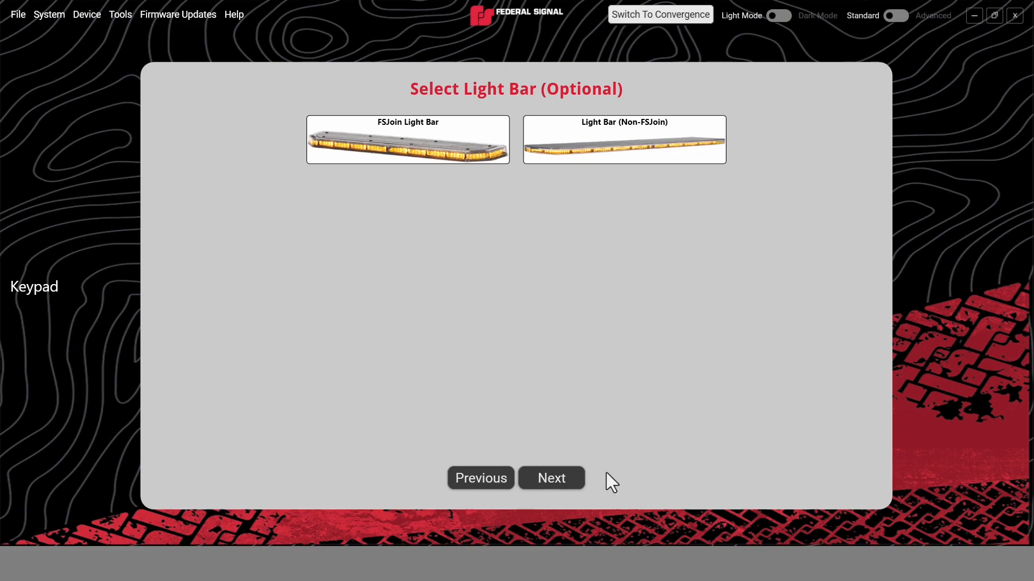
Add the 48" Reliant S2 (3 Color) FSJoin light bar and continue to the hardware settings without auxiliary devices.
click(452, 138)
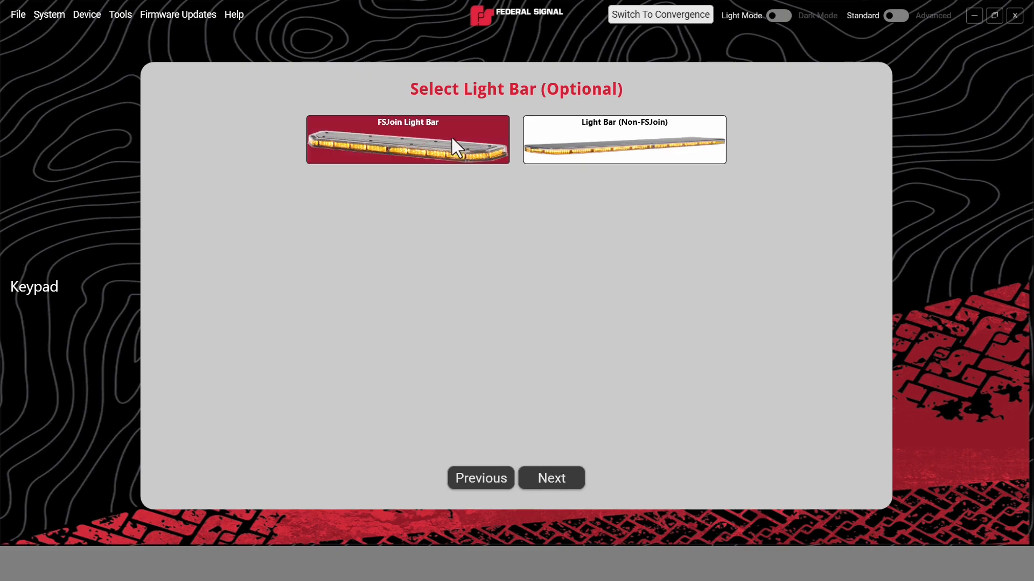
scroll(386, 330, down, 1)
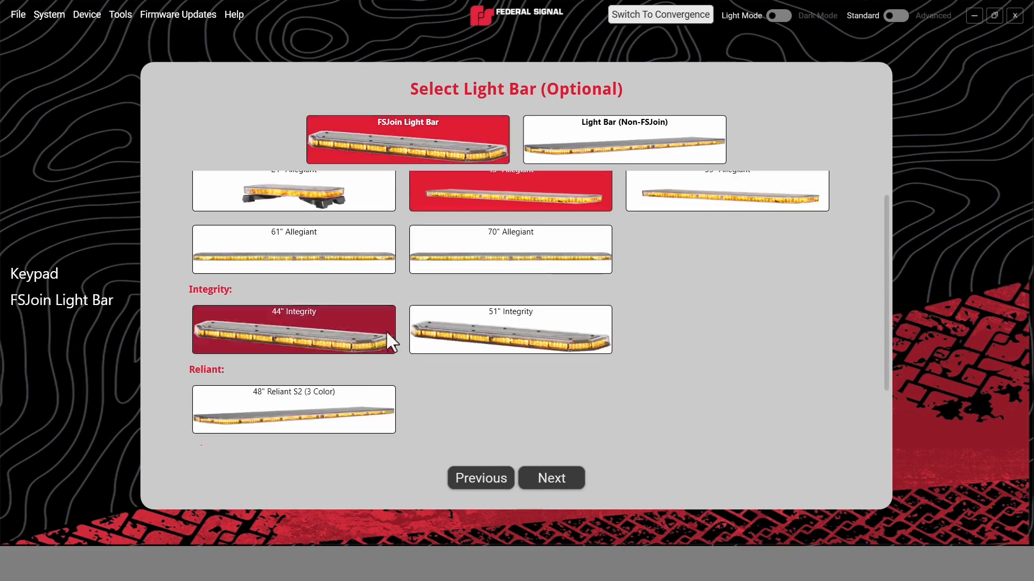
click(319, 409)
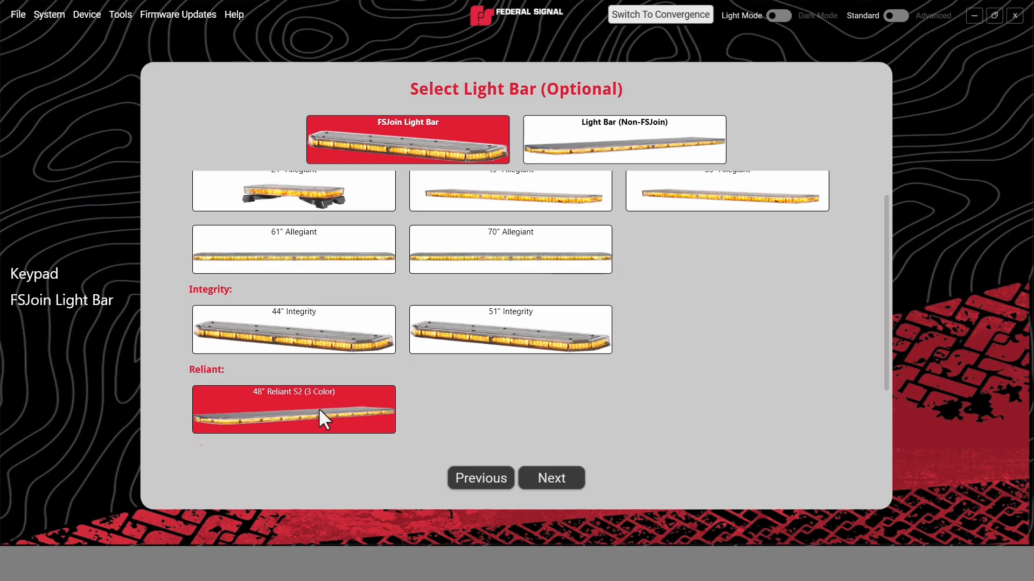
click(571, 478)
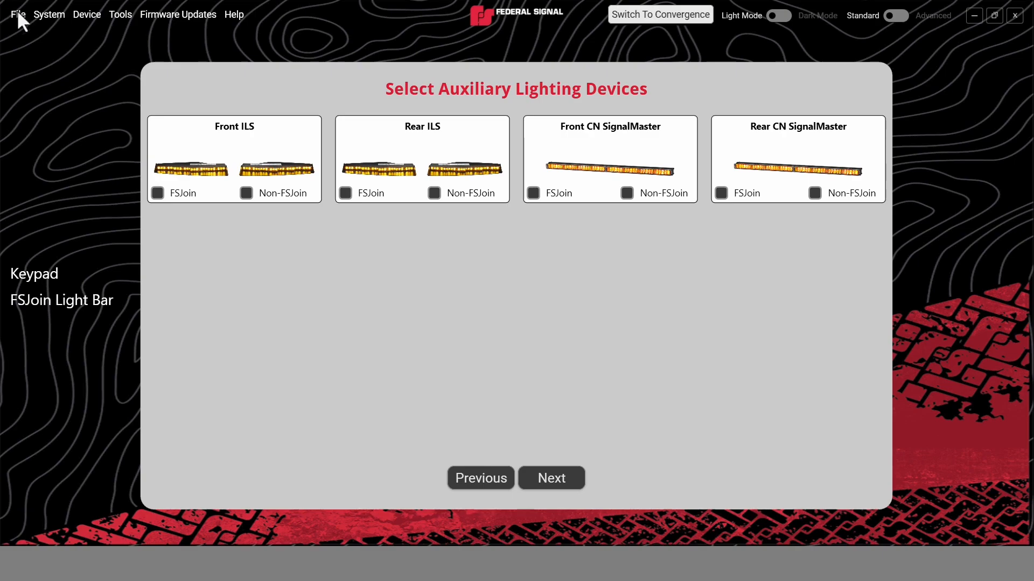
click(550, 475)
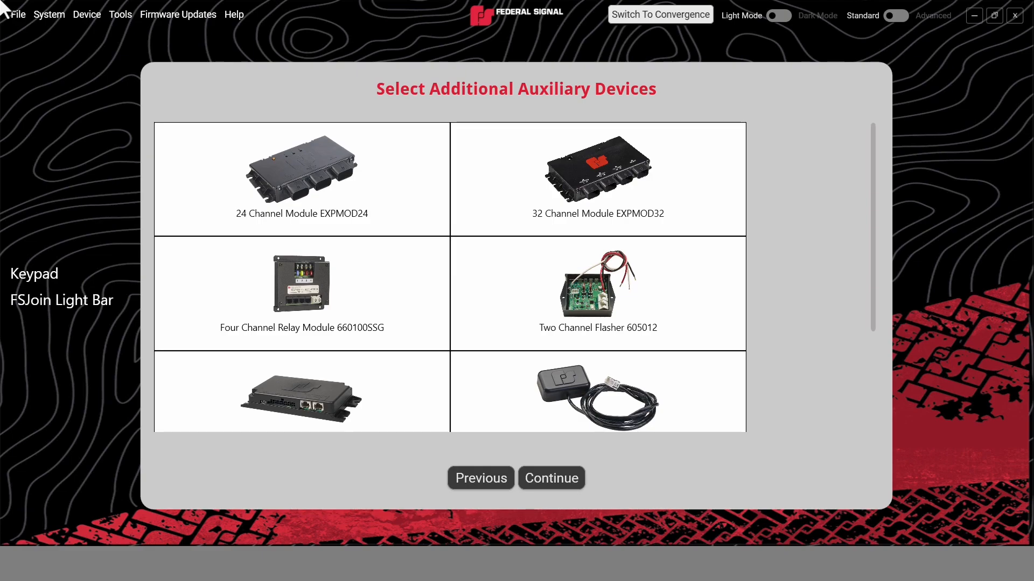
click(543, 478)
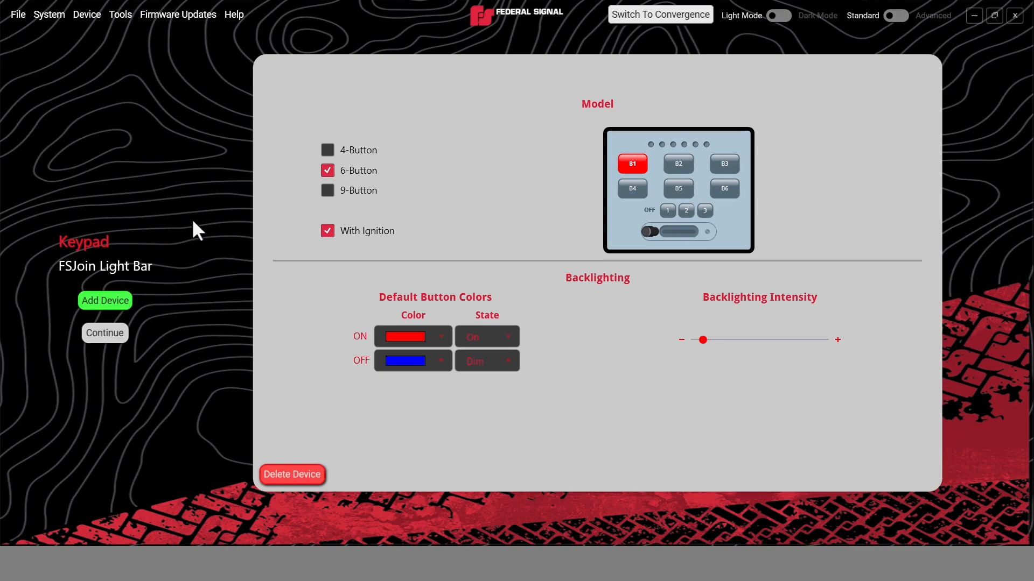
Raise the keypad's backlighting intensity slightly and open the FSJoin light bar's hardware settings.
click(437, 332)
click(437, 333)
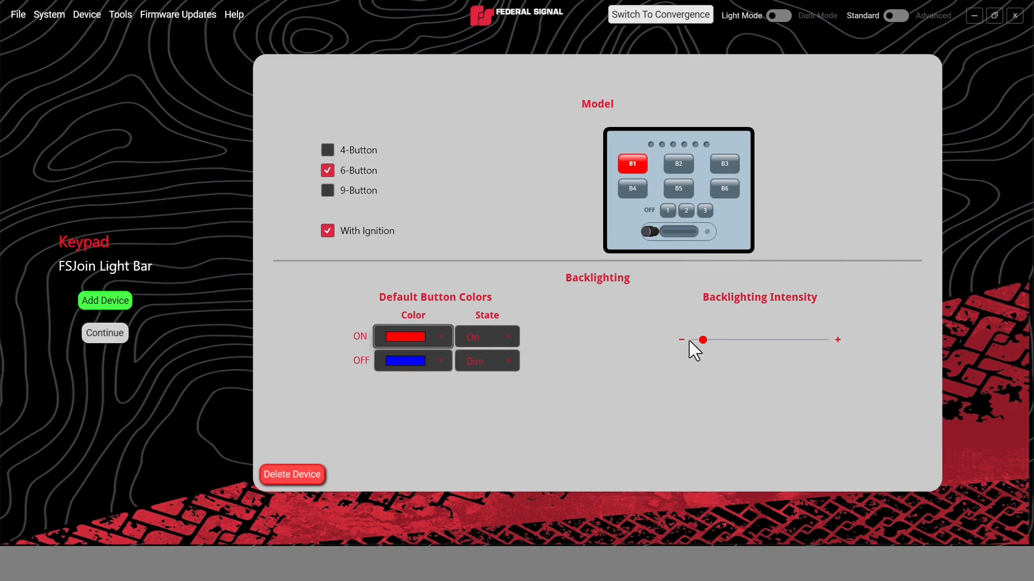
mouse_move(703, 341)
mouse_down()
mouse_move(726, 344)
mouse_move(715, 342)
mouse_up()
click(136, 265)
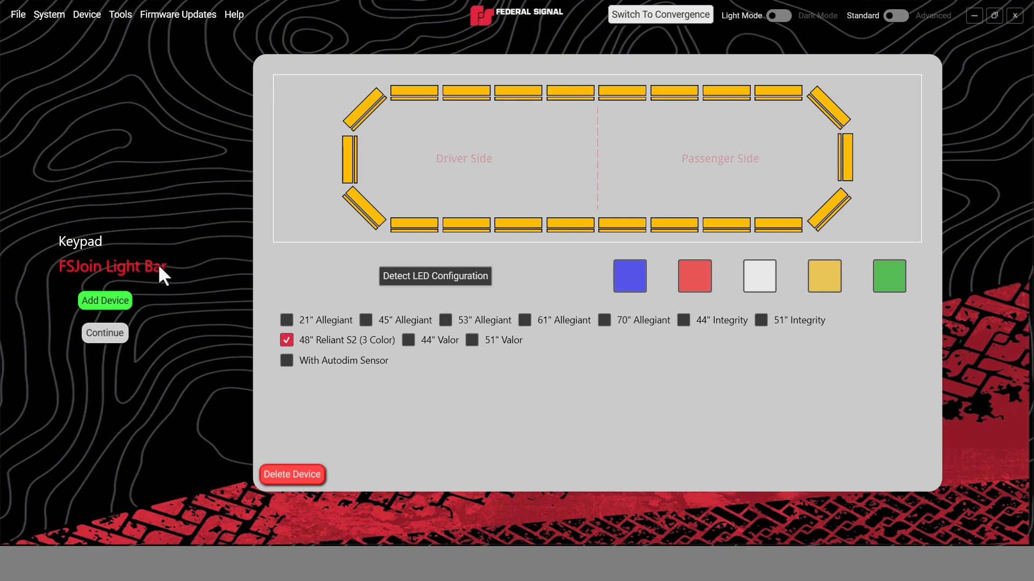
Try detecting the light bar's LED configuration and switching the model to 53" Allegiant with bedlight.
click(412, 276)
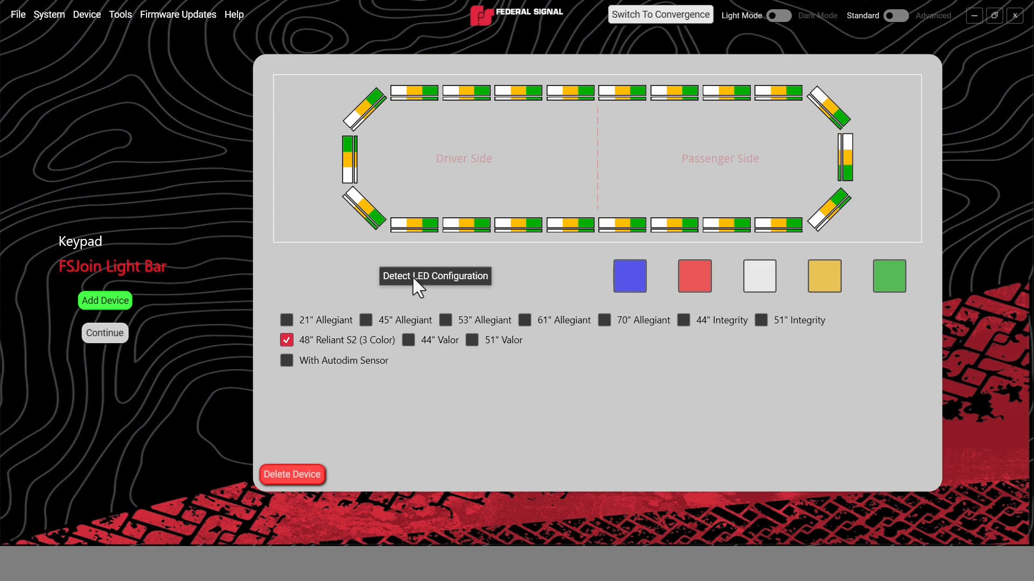
click(413, 279)
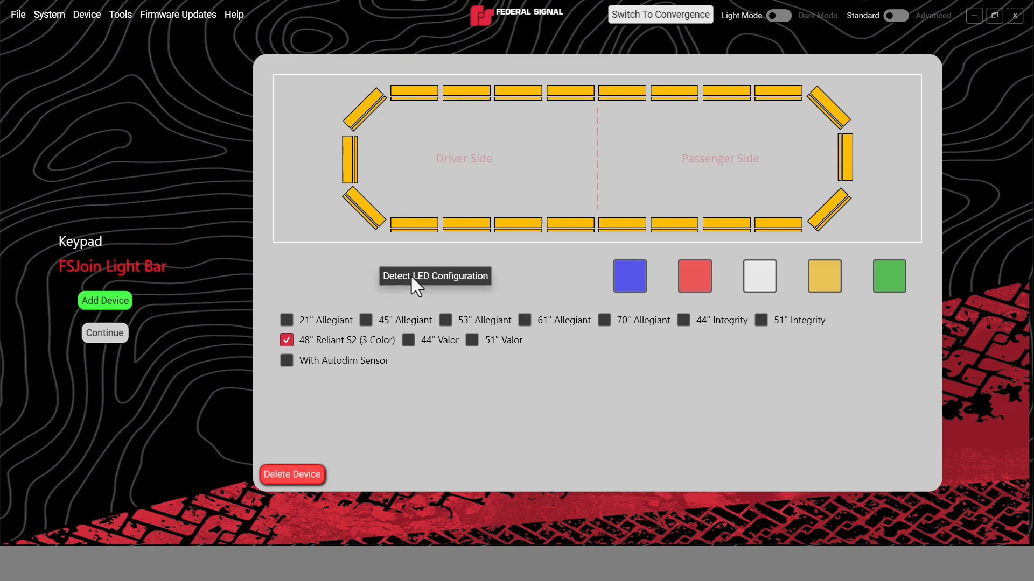
click(446, 323)
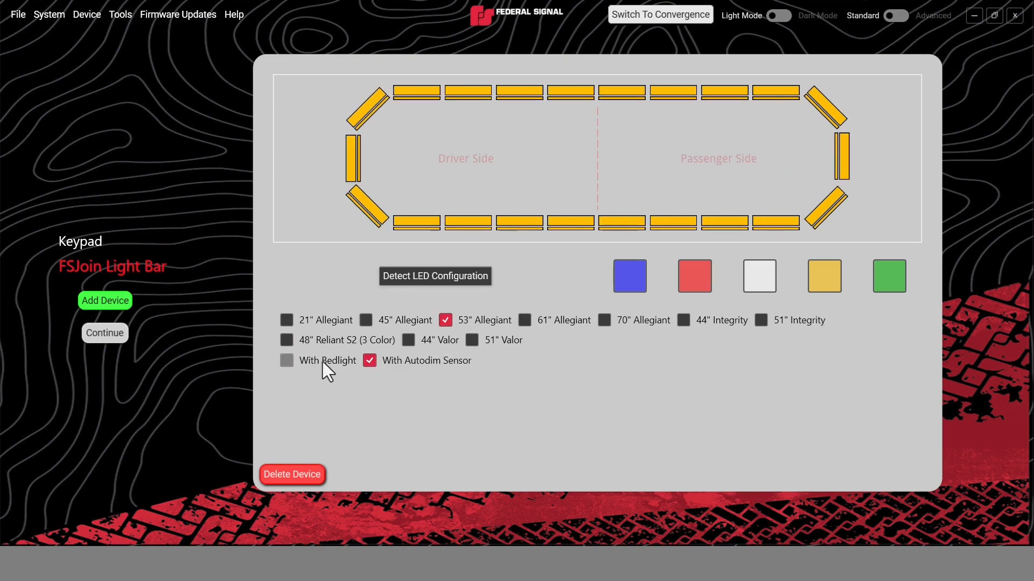
click(285, 362)
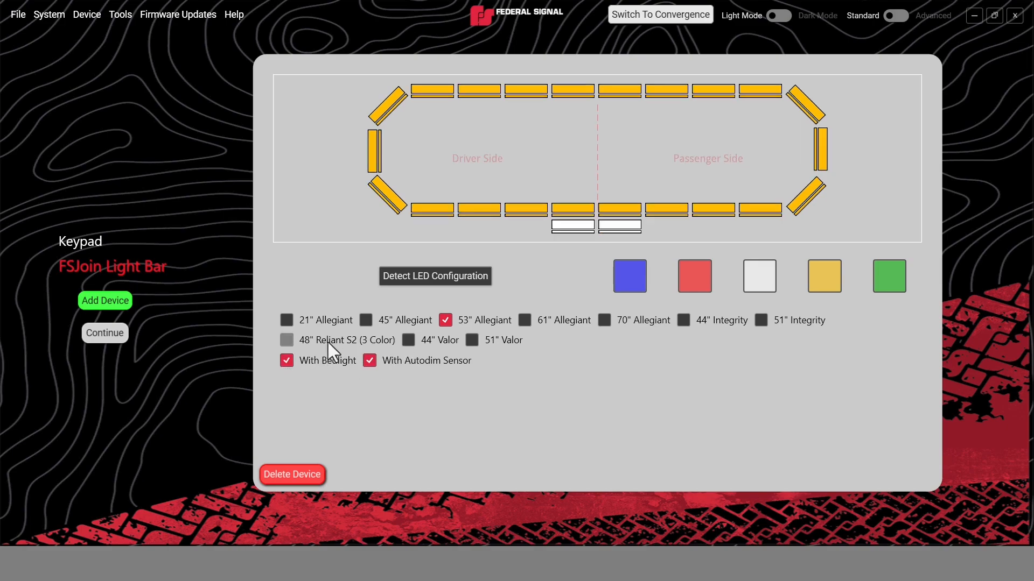
Set the light bar model to 48" Reliant S2 (3 Color), detect its LED configuration and continue to button programming.
click(292, 341)
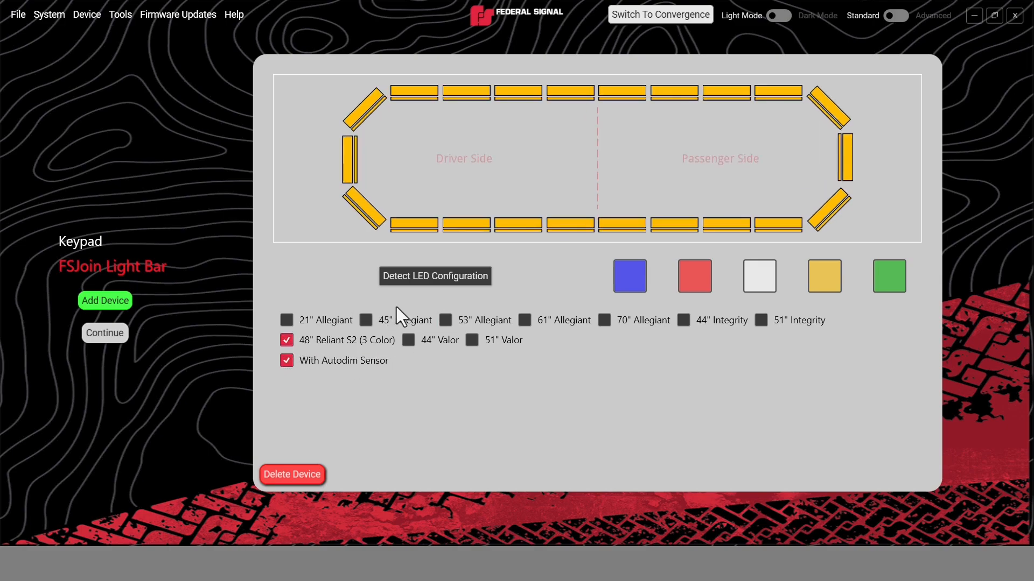
click(445, 277)
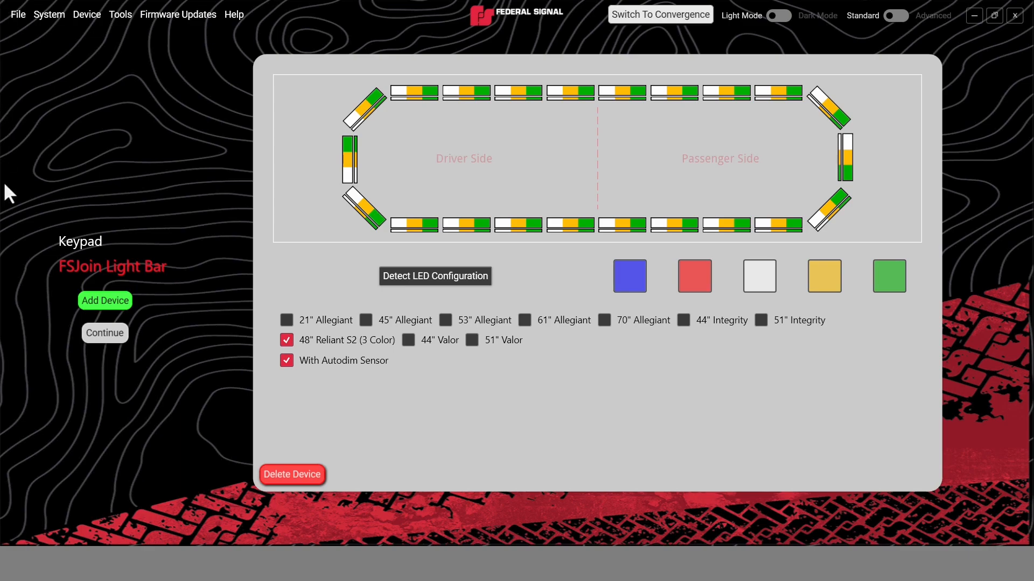
click(109, 332)
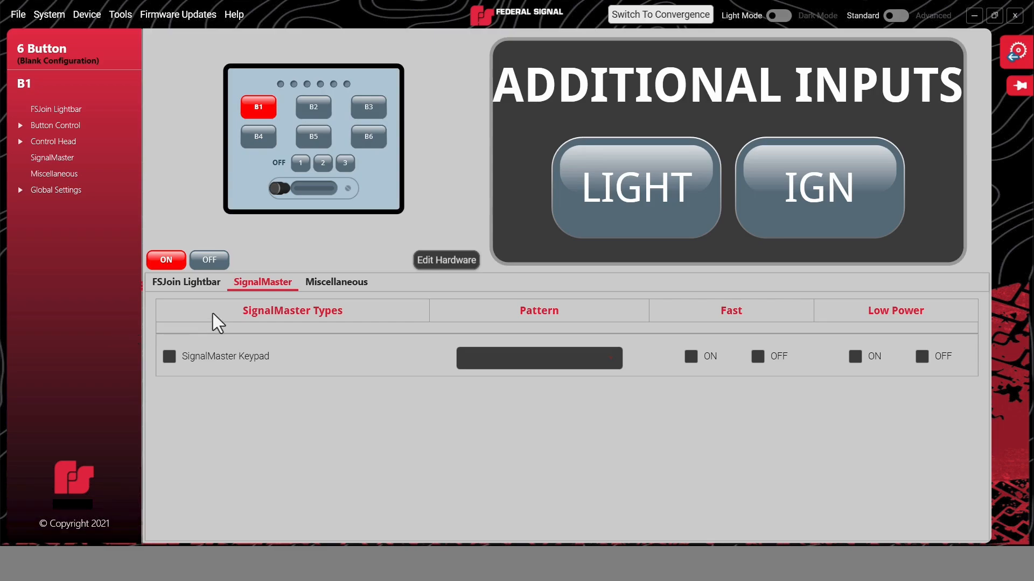
Reopen the hardware settings to review which devices can be added, and return to button programming without adding any.
click(451, 264)
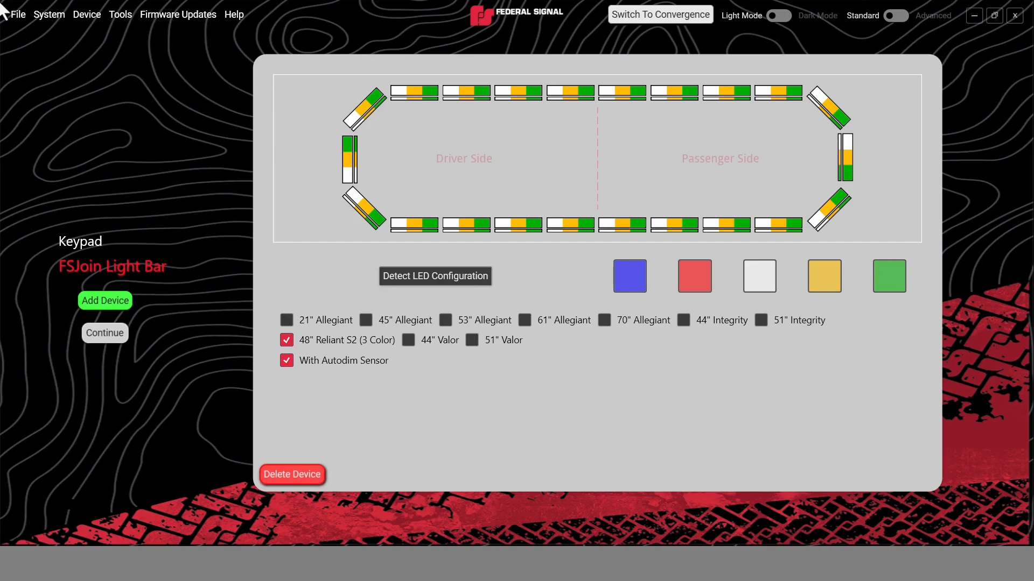
click(100, 310)
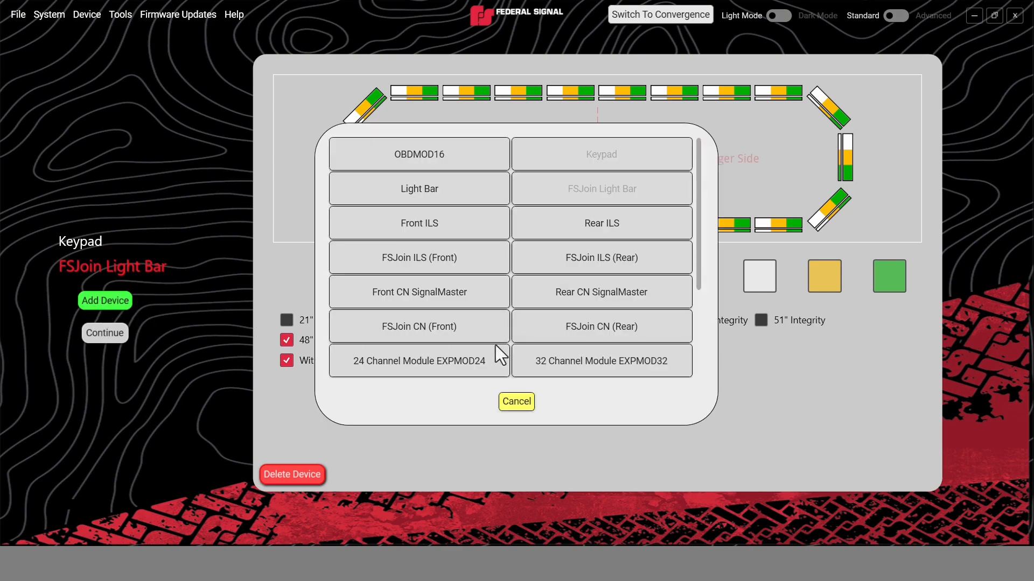
scroll(496, 347, down, 1)
scroll(495, 345, down, 1)
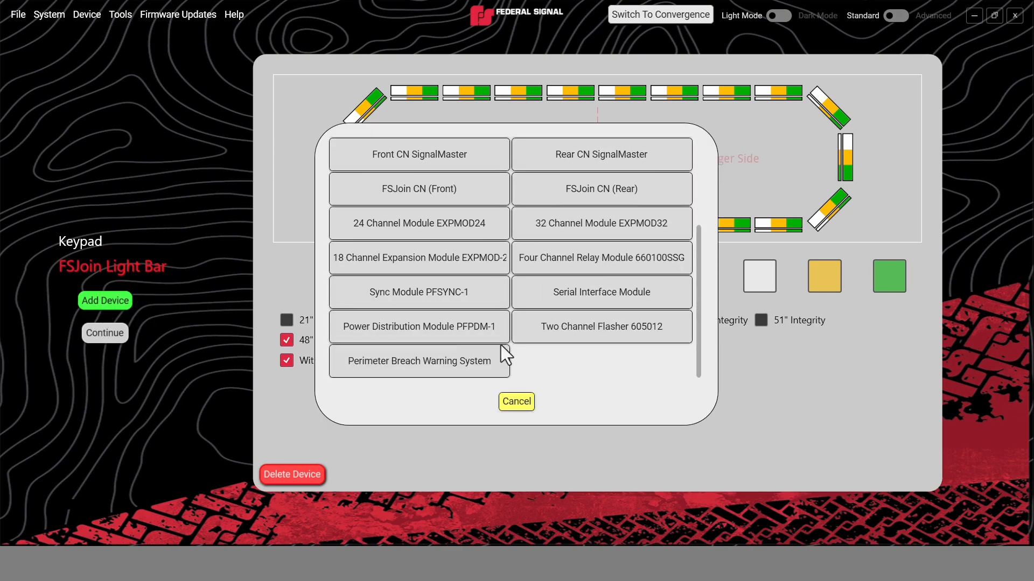
click(520, 402)
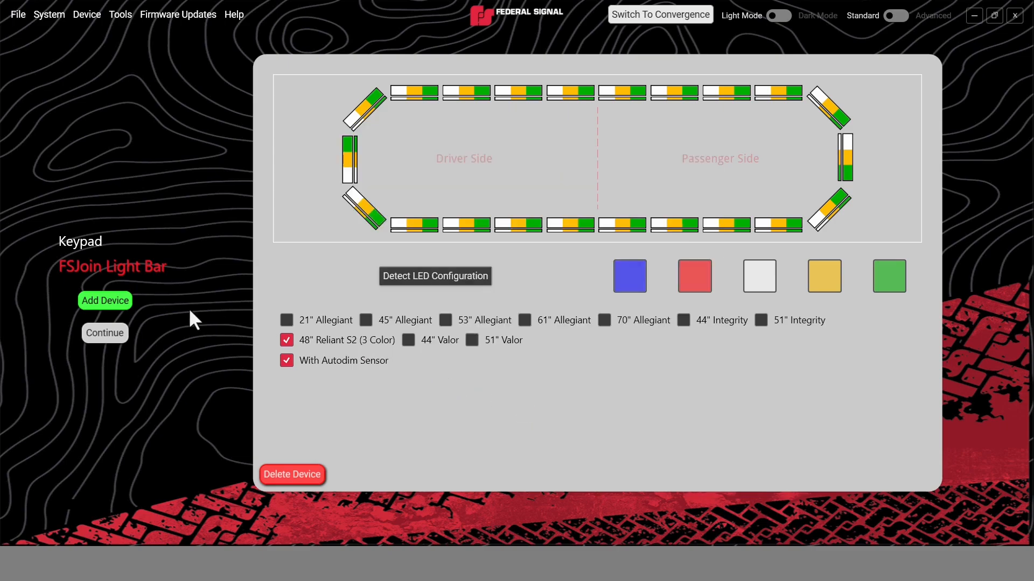
click(101, 334)
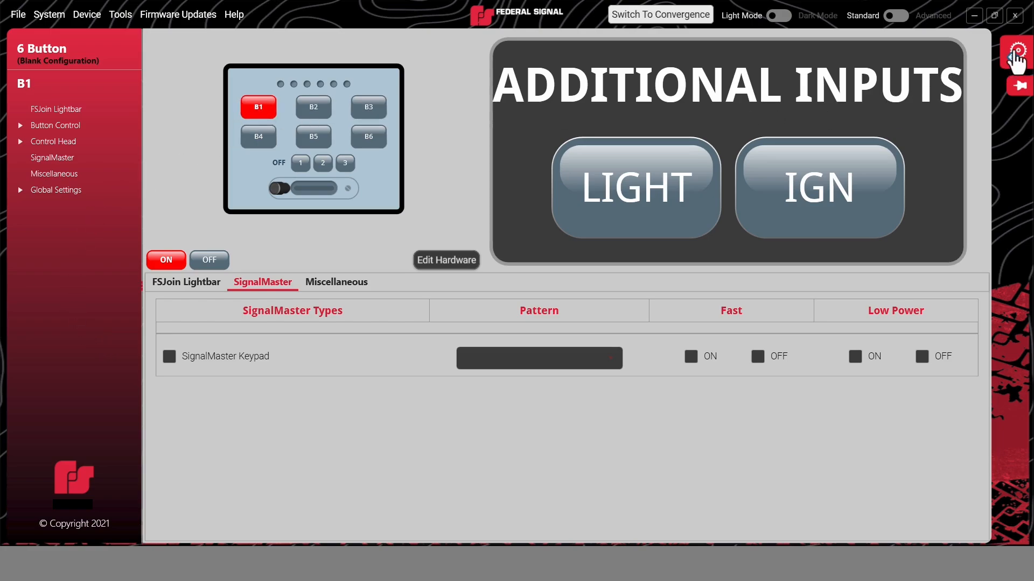
Rename keypad button B1 to "Mode 1" in its button properties.
click(1015, 52)
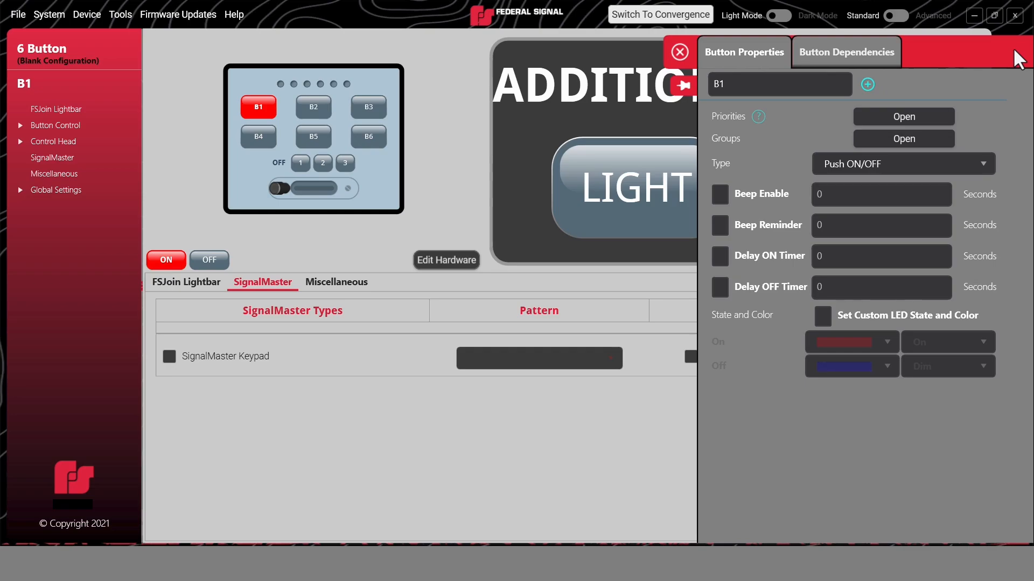
drag(767, 83, 705, 96)
text(Mode 1)
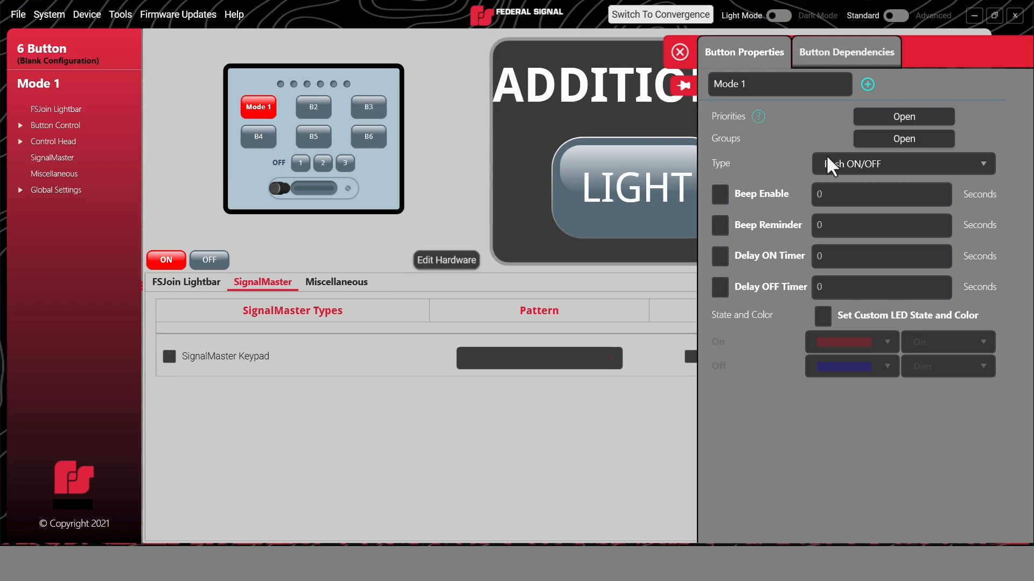
Review the button type choices for Mode 1 and enable its custom LED state and color.
click(841, 164)
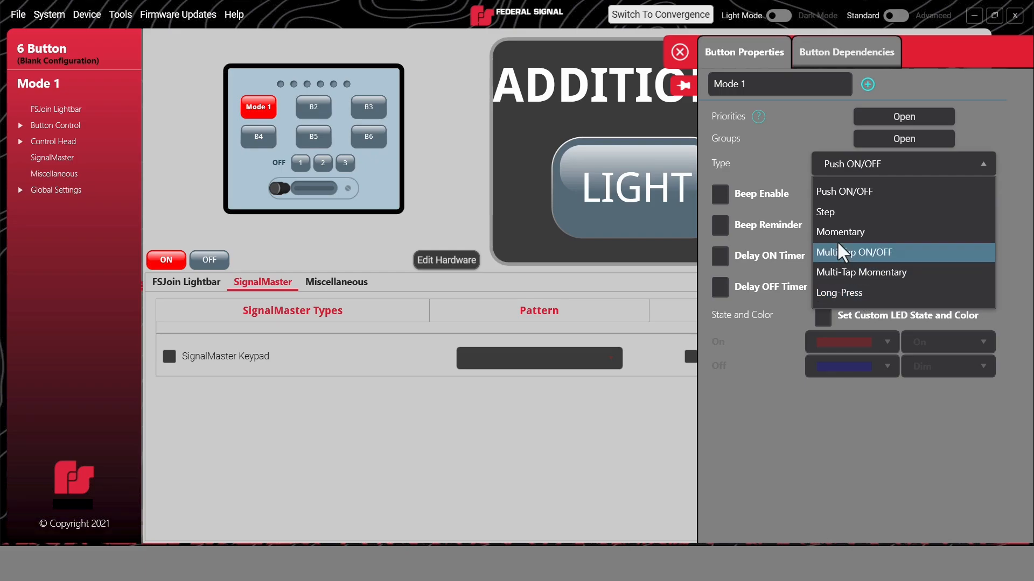
click(795, 142)
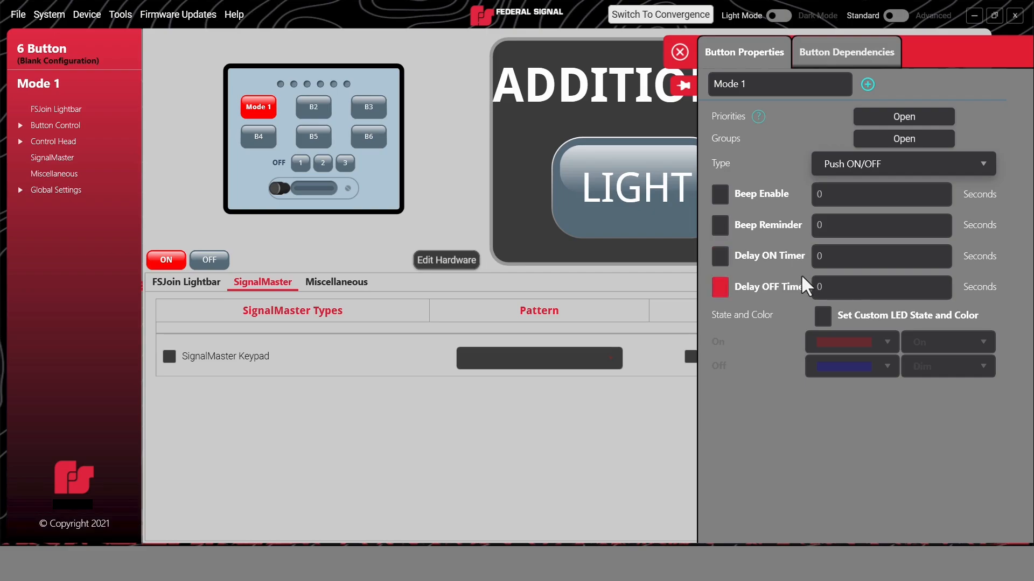
click(823, 316)
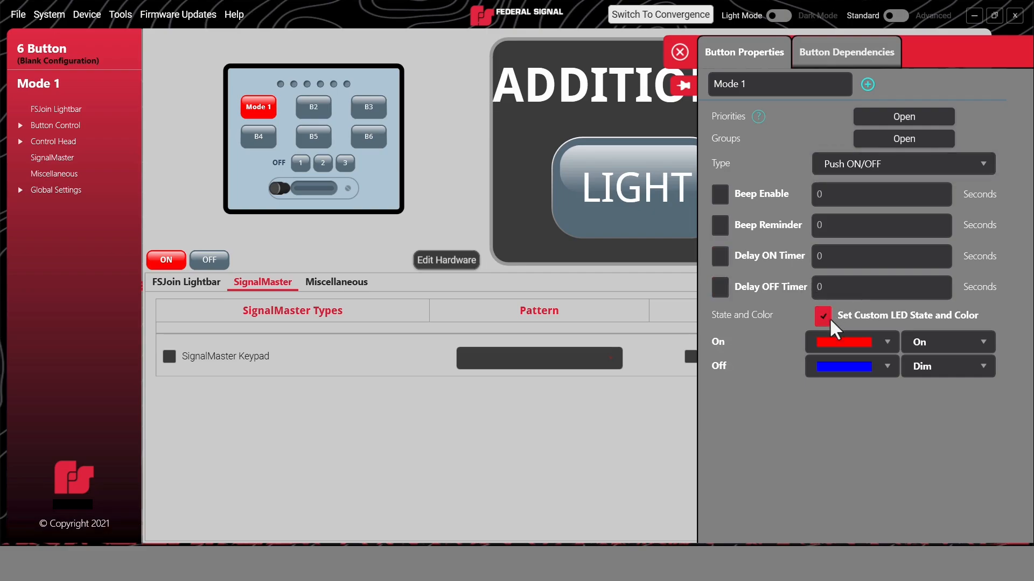
click(887, 344)
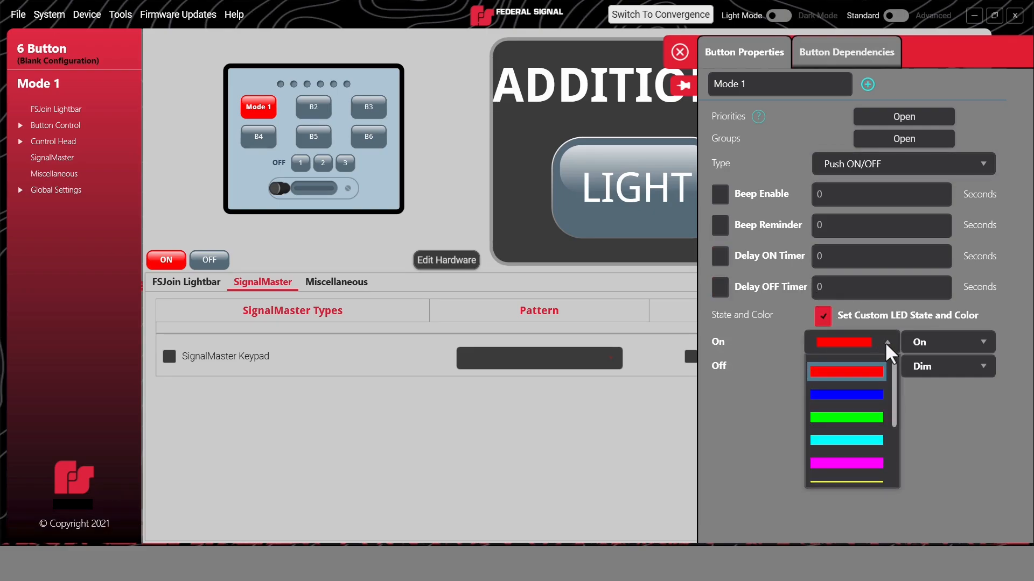
click(887, 347)
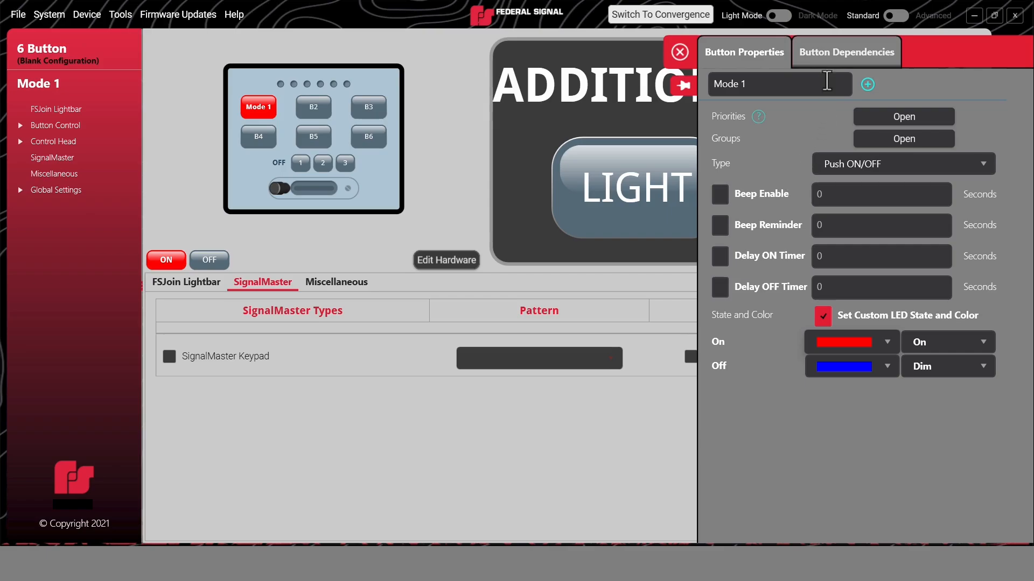
Try a Mode 1 dependency rule of IGN is On, remove it and close the button settings.
click(846, 53)
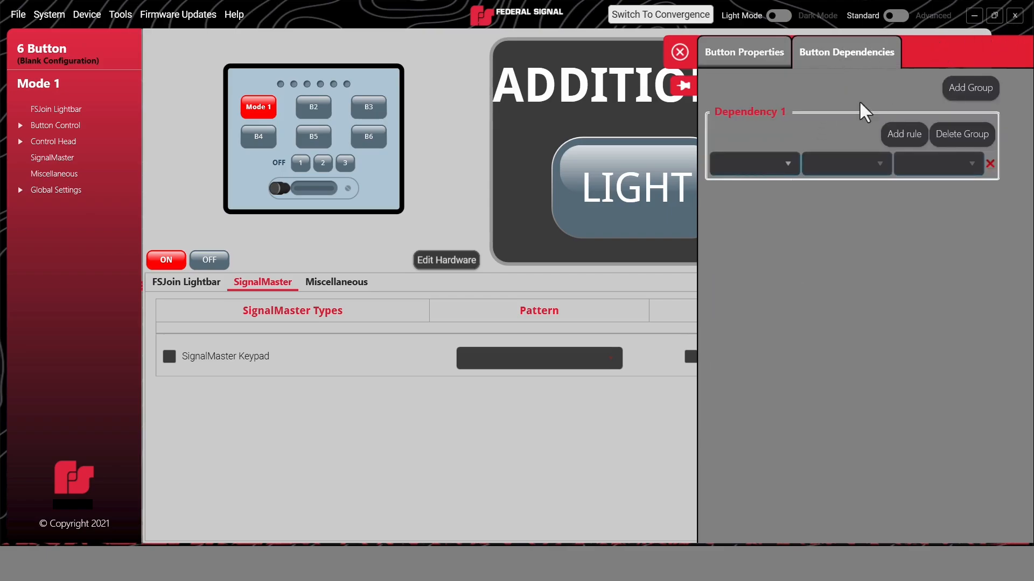
click(787, 163)
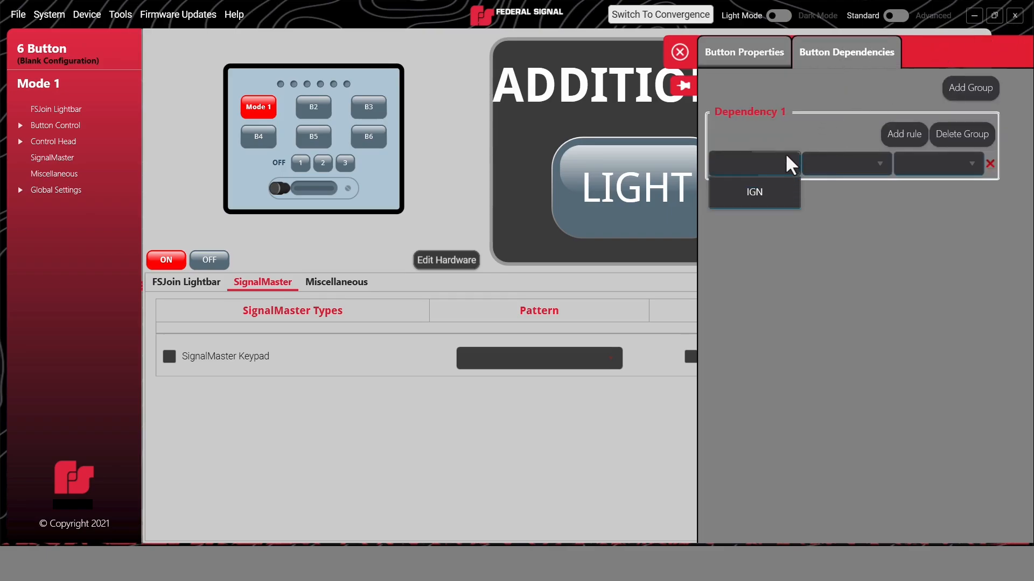
click(767, 194)
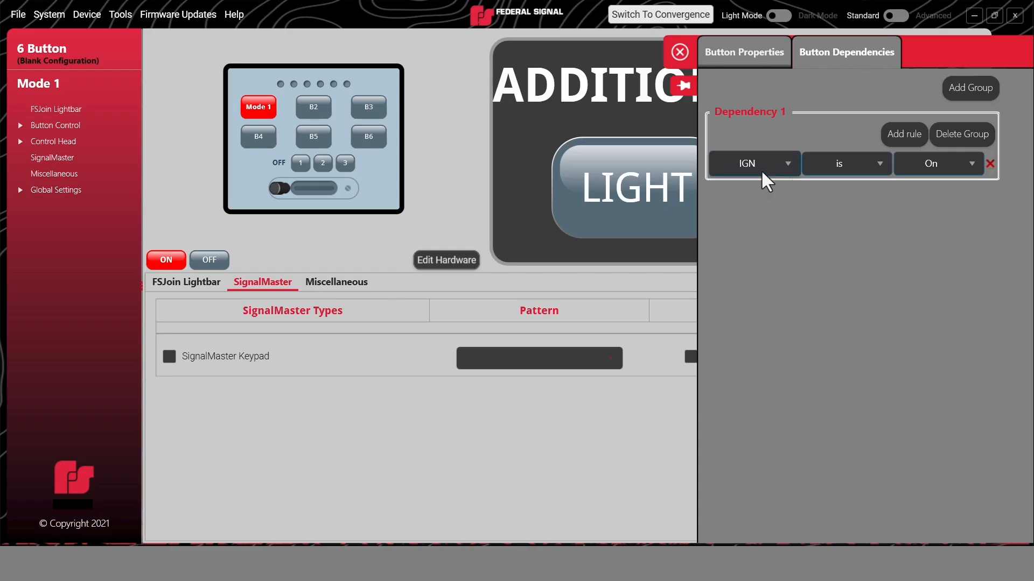
click(991, 163)
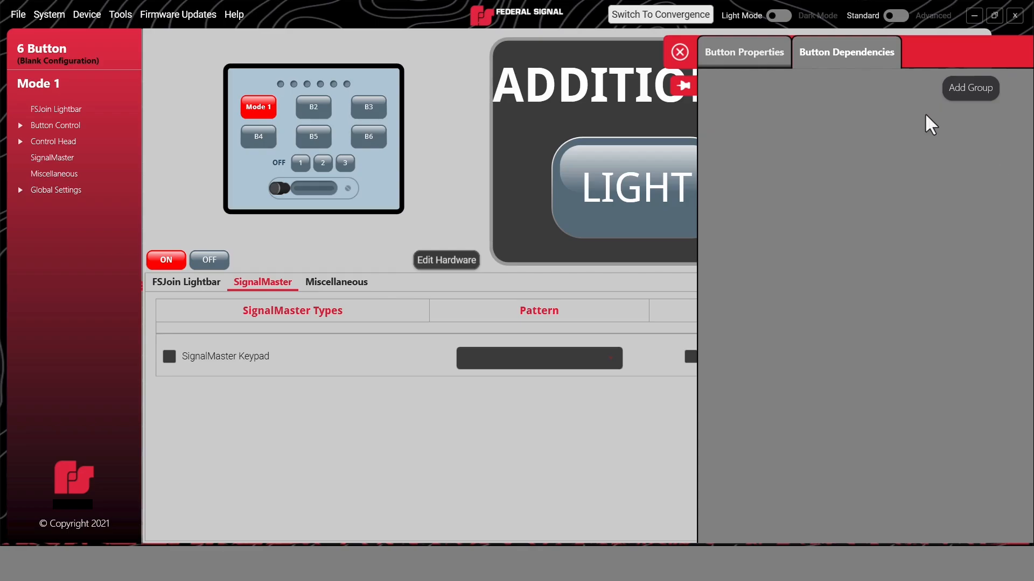
click(679, 50)
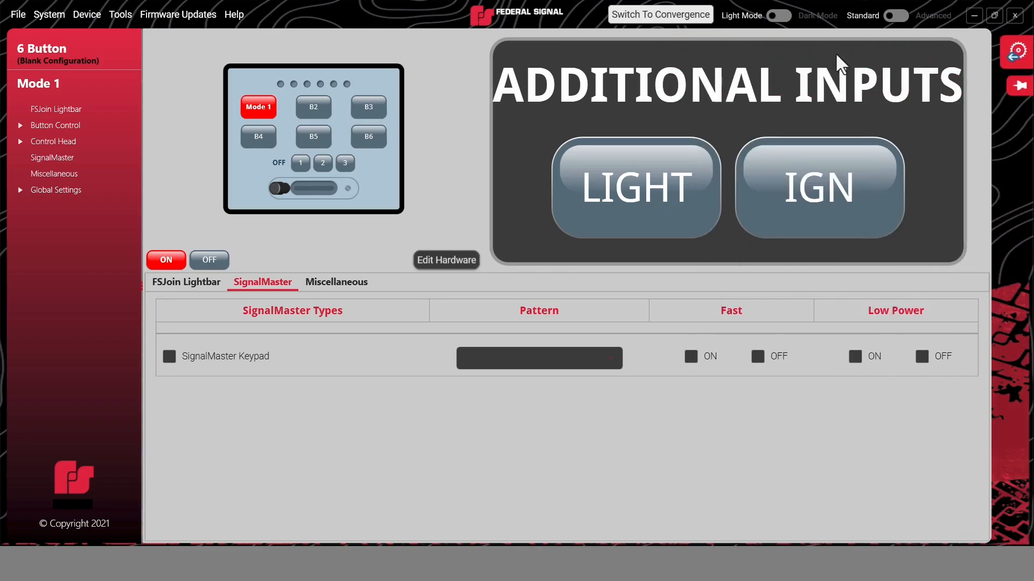